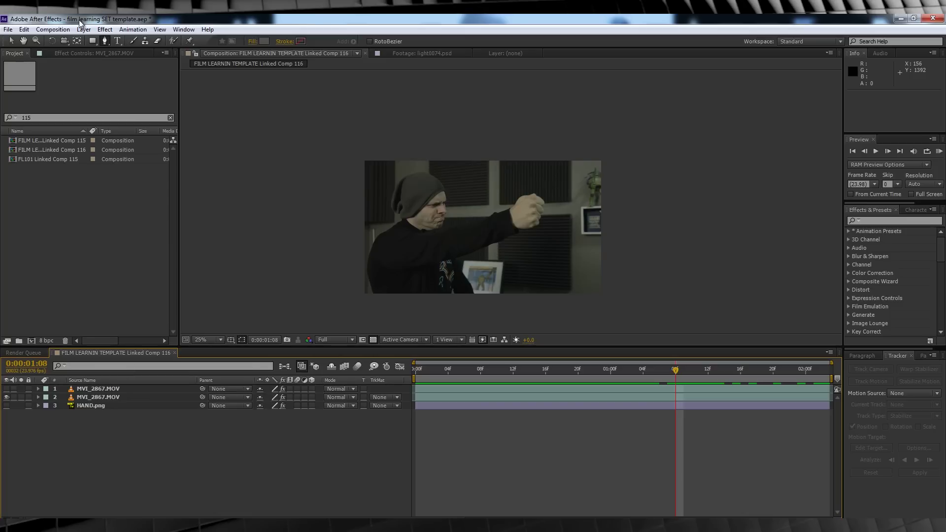
Create a null object and start a motion track on the lower MVI_2867.MOV layer.
mouse_move(98, 40)
click(301, 86)
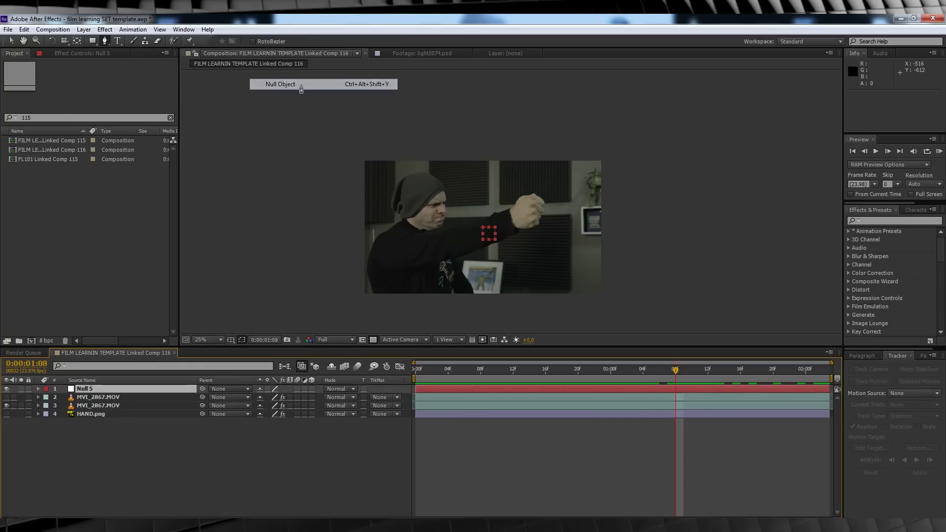
click(94, 405)
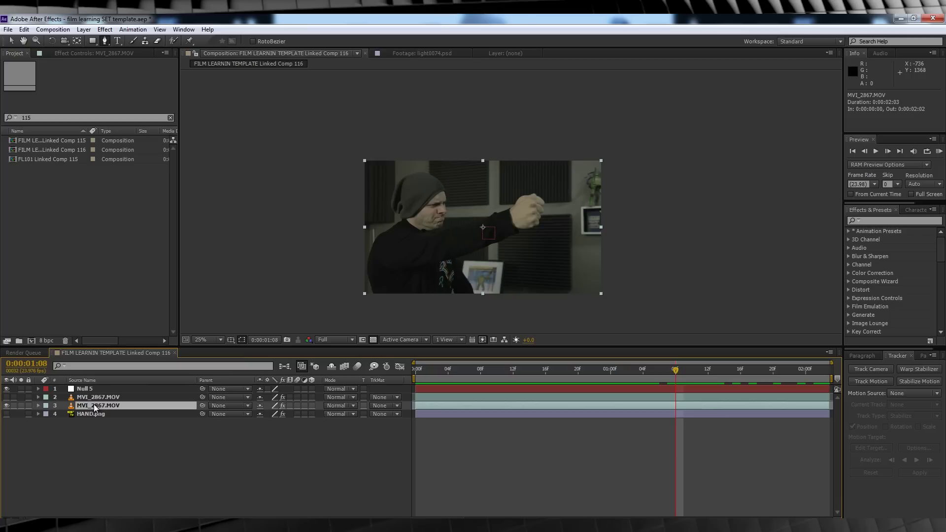
click(892, 356)
click(871, 382)
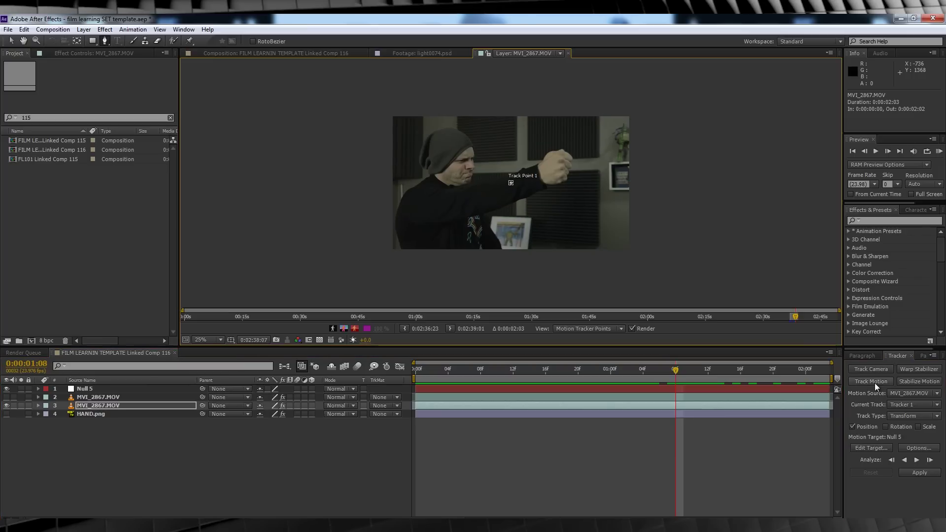
Place the track point on the sleeve near the wrist, track it forward, and apply the X and Y motion to Null 5.
scroll(497, 199, up, 2)
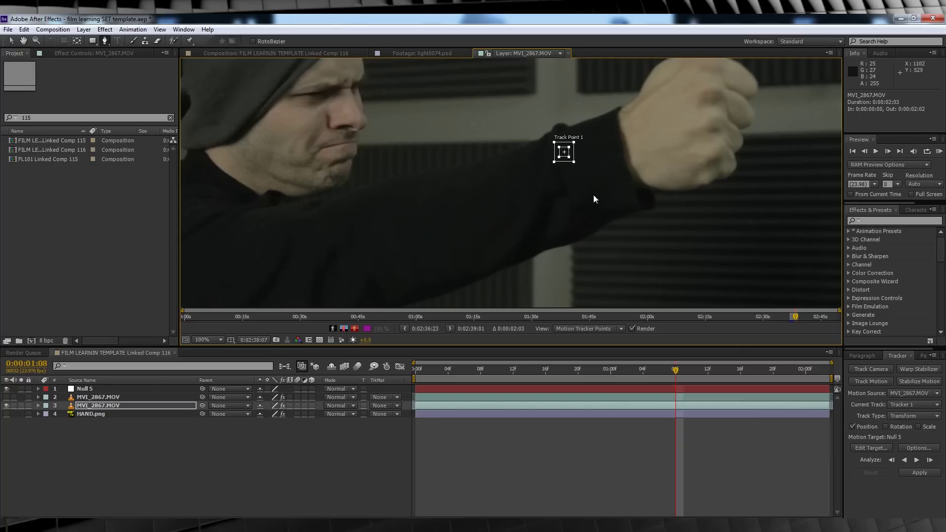
click(916, 459)
click(871, 448)
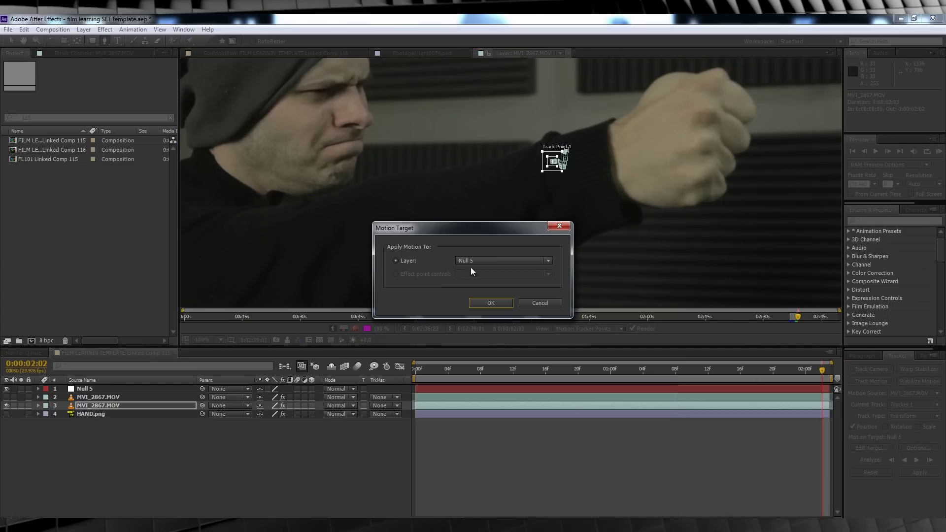
click(491, 303)
click(918, 472)
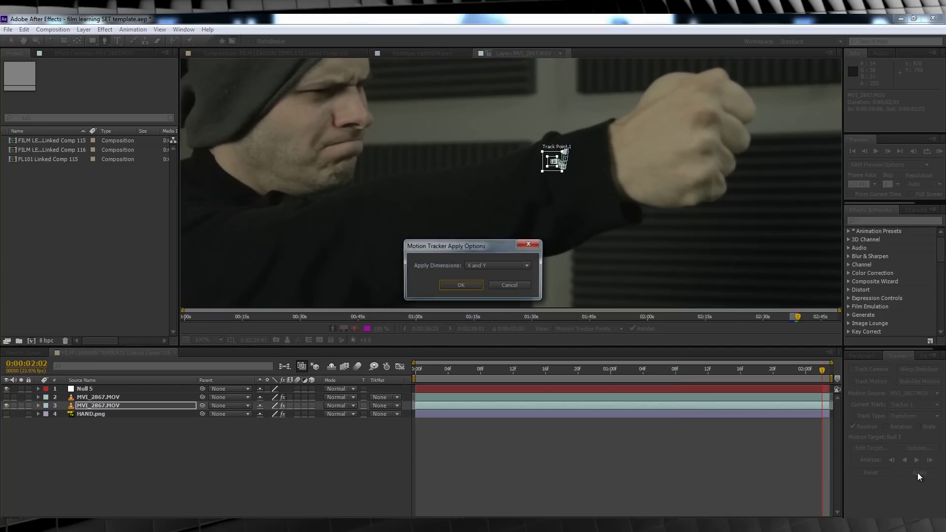
click(460, 290)
At 0:00:01:09, place HAND.png between the two footage layers and make it and the masked footage layer visible.
mouse_move(665, 372)
mouse_down()
mouse_move(797, 371)
mouse_move(670, 371)
mouse_up()
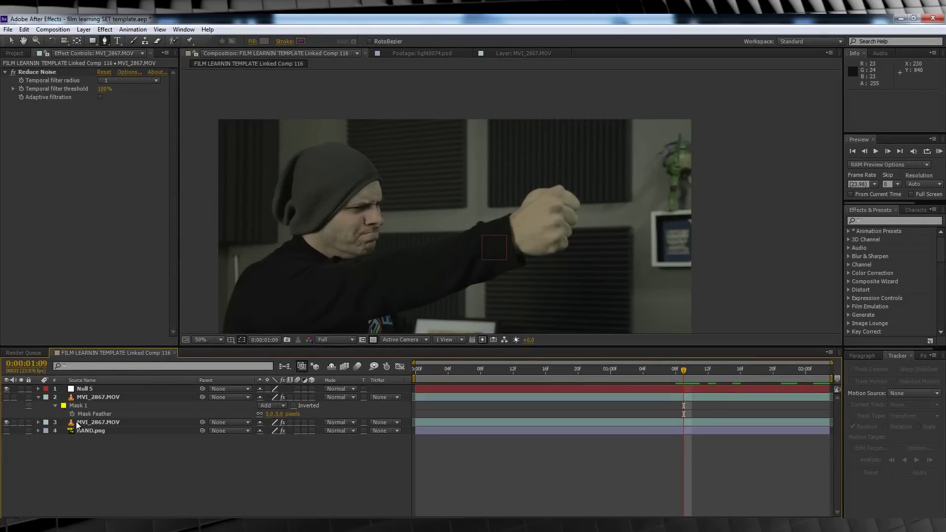
click(78, 430)
drag(81, 430, 80, 413)
click(7, 422)
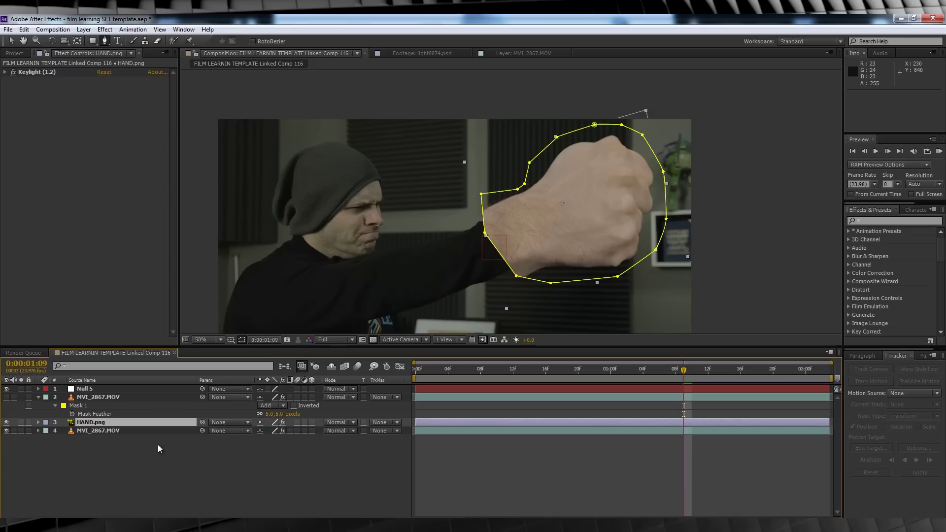
click(6, 398)
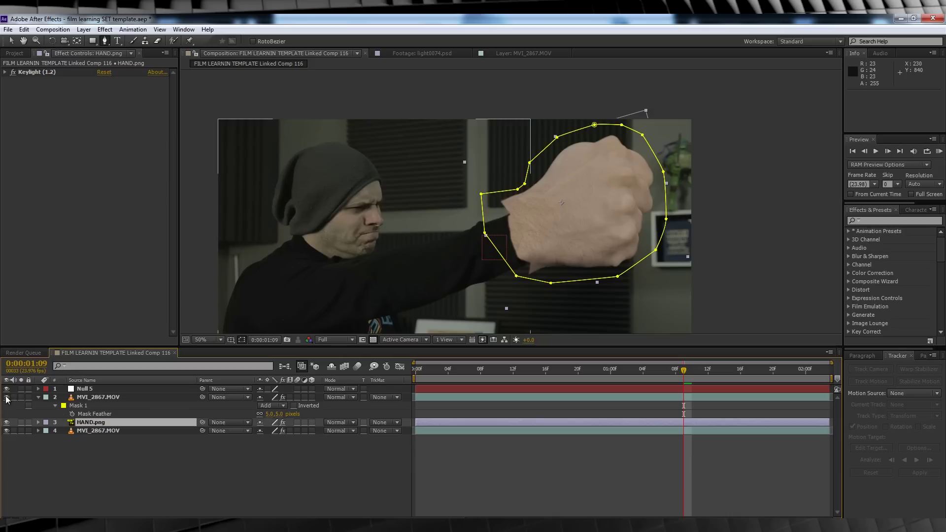
Lower the opacity of the masked upper MVI_2867.MOV layer to 74%.
click(90, 396)
key(t)
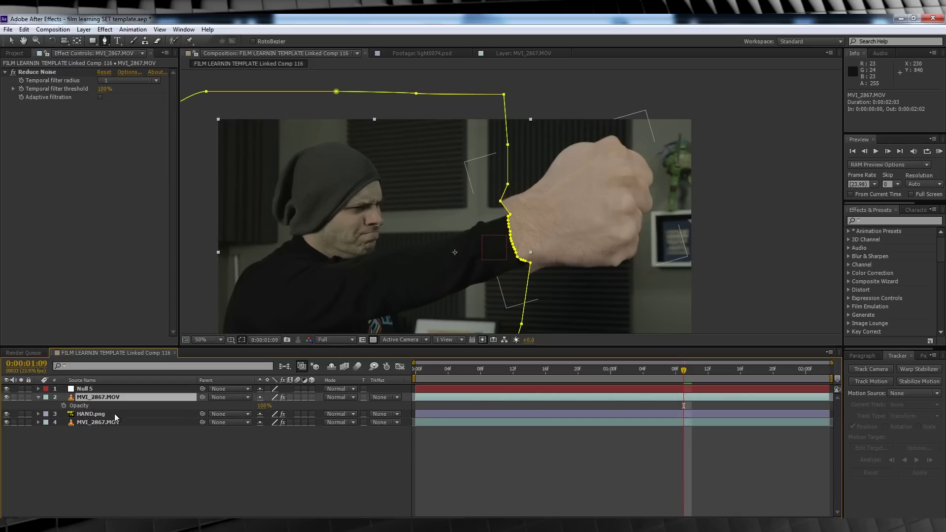
drag(260, 405, 245, 404)
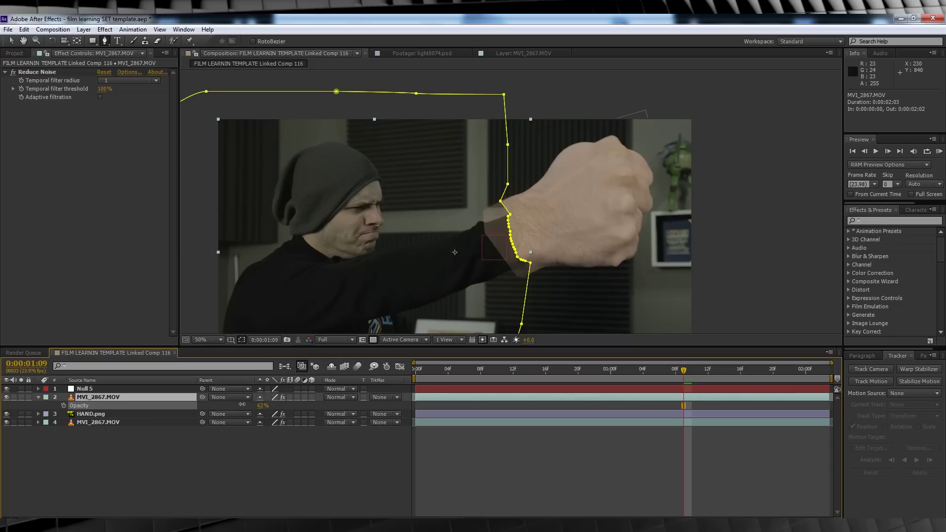
click(142, 445)
Apply Liquify to HAND.png and shrink its wrist to fit the sleeve using the Pucker tool with a brush size of 264.
click(96, 413)
click(105, 29)
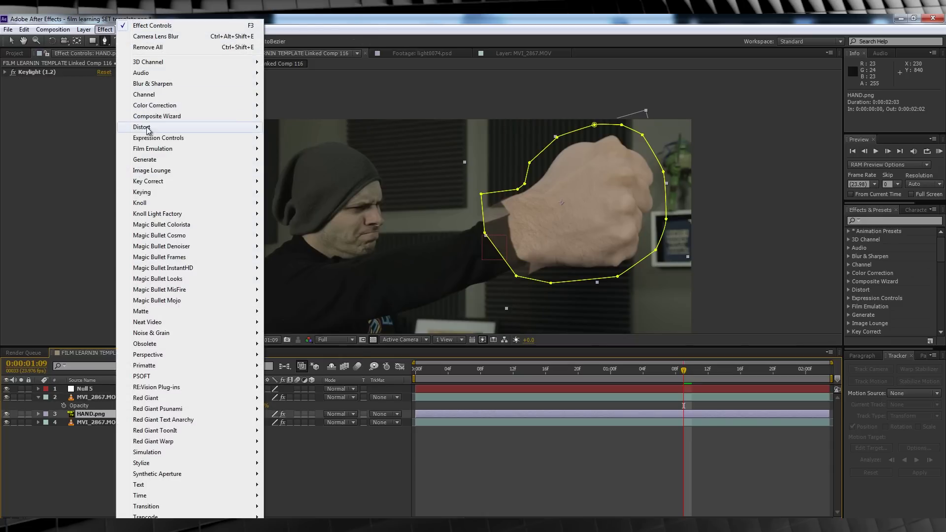
mouse_move(148, 129)
click(291, 322)
click(77, 101)
click(14, 126)
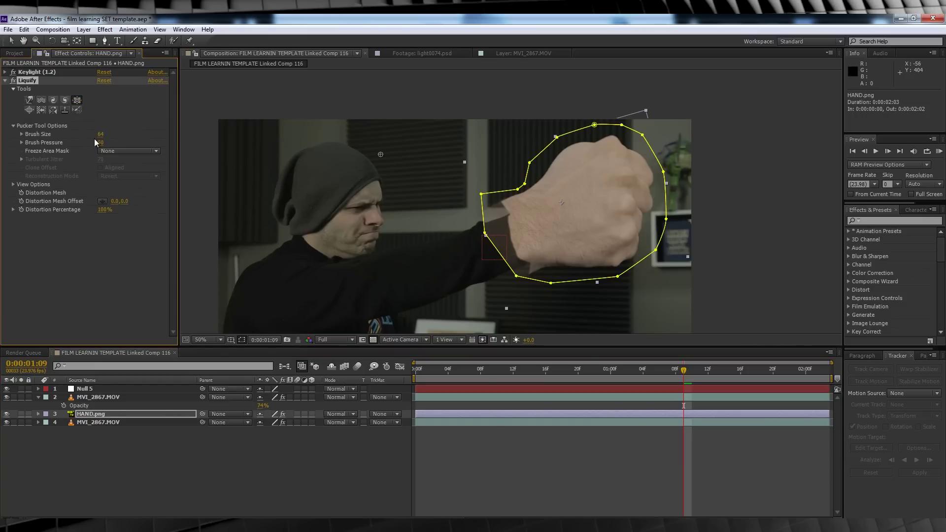
drag(125, 134, 200, 135)
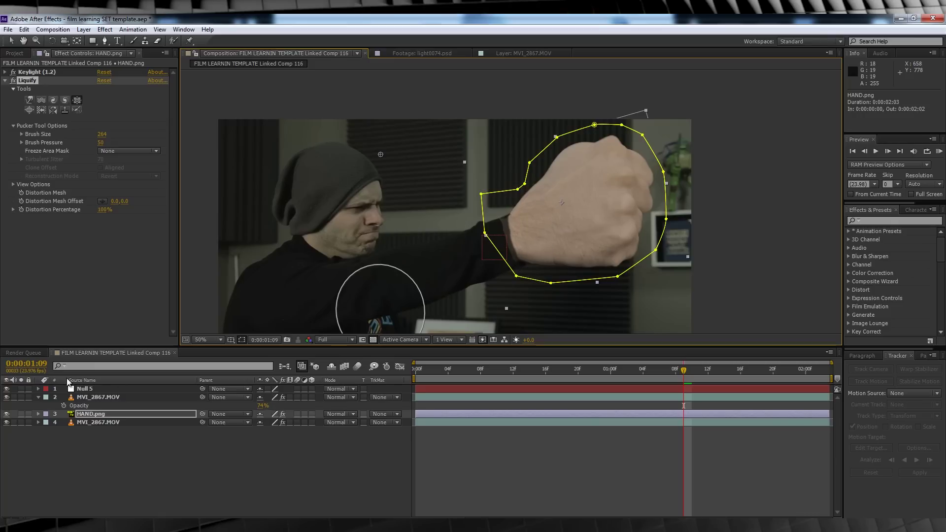
Restore the masked MVI_2867.MOV layer's opacity to 100%.
drag(263, 409, 296, 406)
click(224, 447)
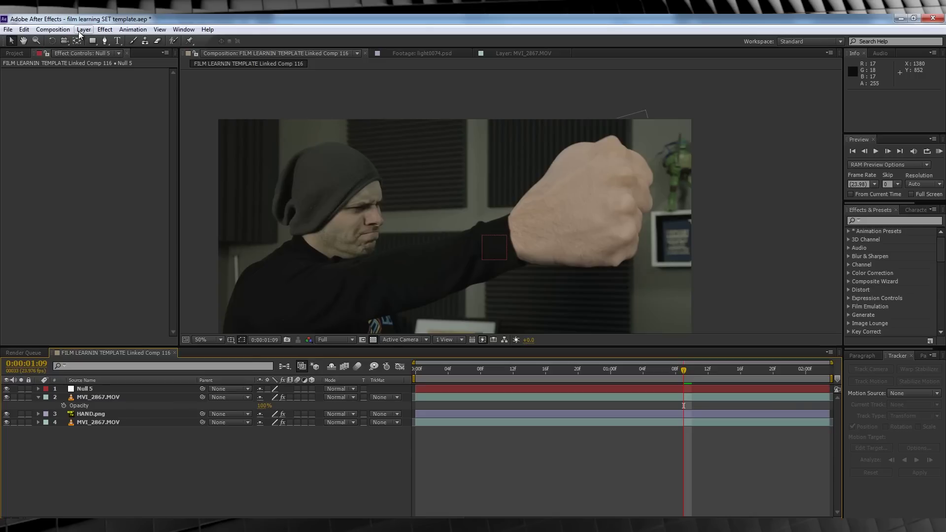
Create a black solid layer above the other layers.
click(84, 29)
mouse_move(97, 41)
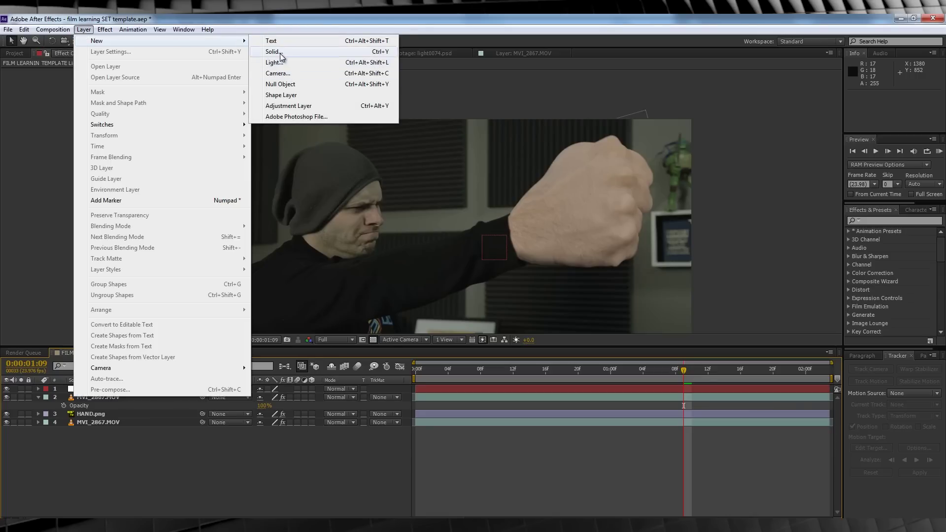
click(274, 52)
click(252, 350)
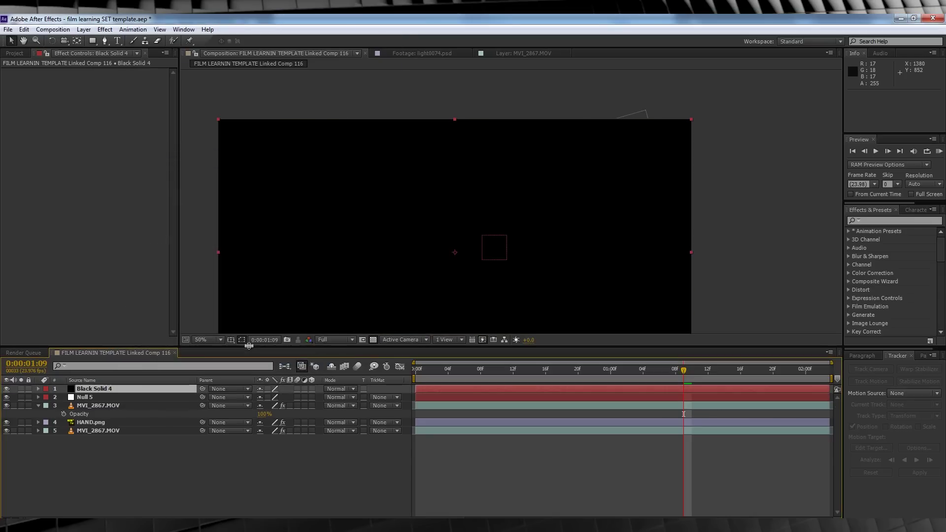
Copy Mask 1 from the upper MVI_2867.MOV layer onto the black solid.
click(100, 407)
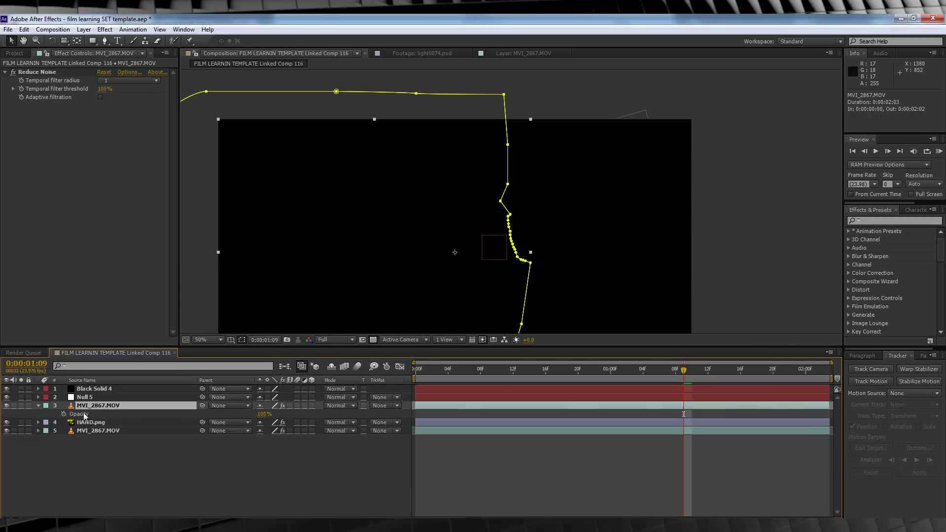
click(39, 405)
click(47, 414)
click(78, 422)
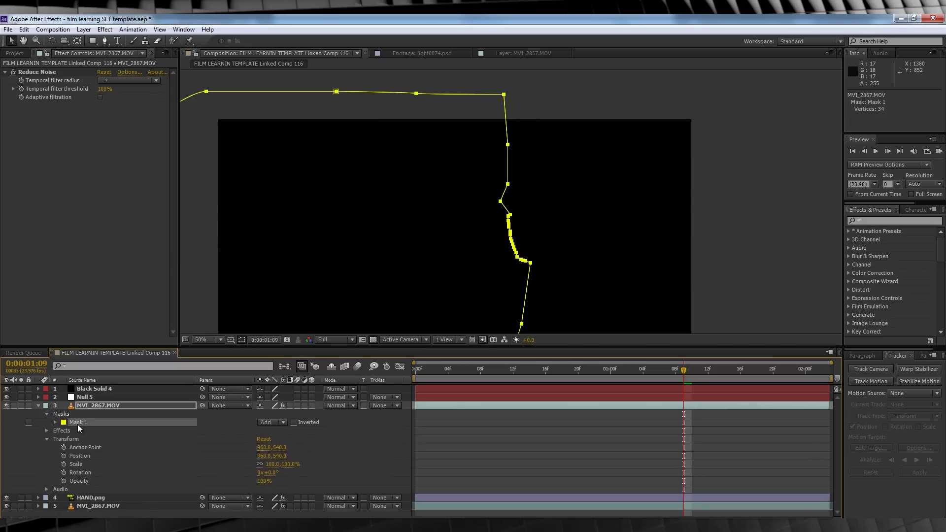
key(ctrl+c)
click(93, 389)
key(ctrl+v)
Delete Mask 1 from the upper MVI_2867.MOV layer and collapse the layer's properties.
click(79, 422)
key(Delete)
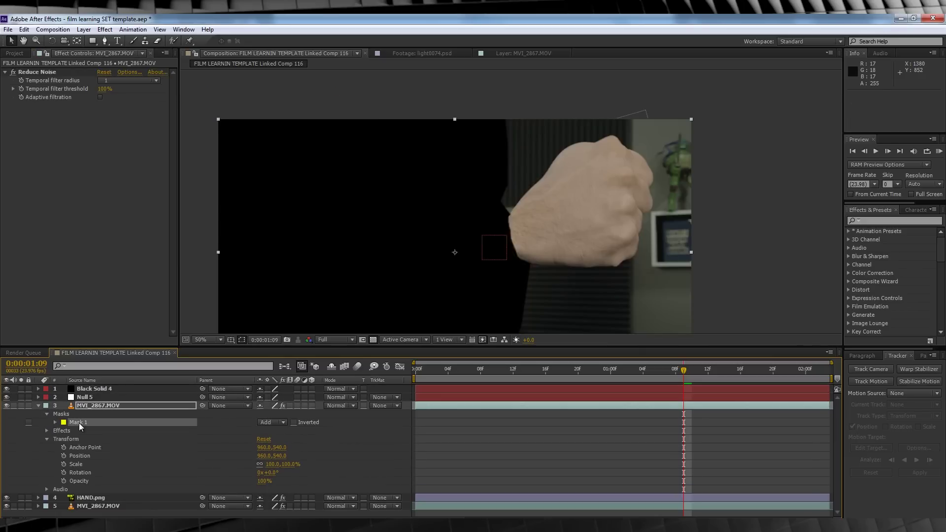
click(38, 405)
Pre-compose the black solid, null, upper MVI_2867.MOV and HAND.png layers, moving all attributes into the new composition.
click(89, 389)
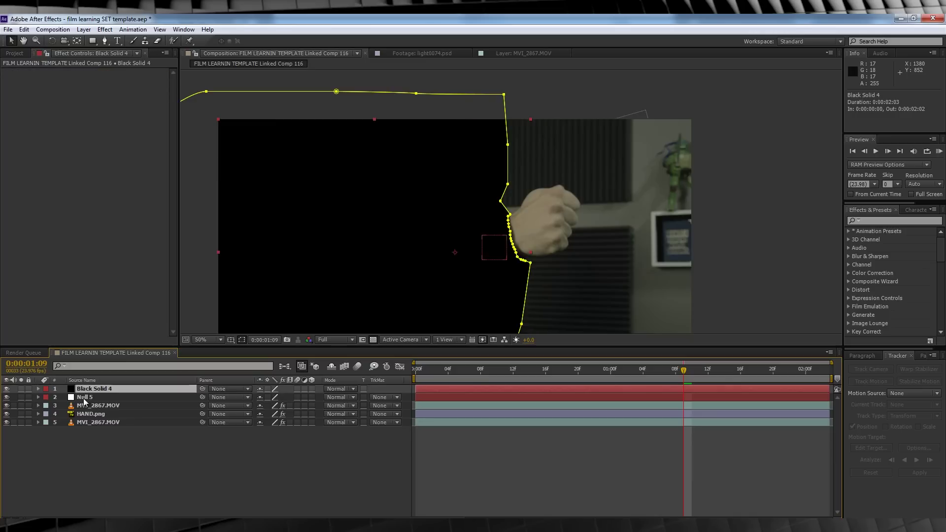
shift+click(86, 397)
shift+click(86, 406)
shift+click(86, 414)
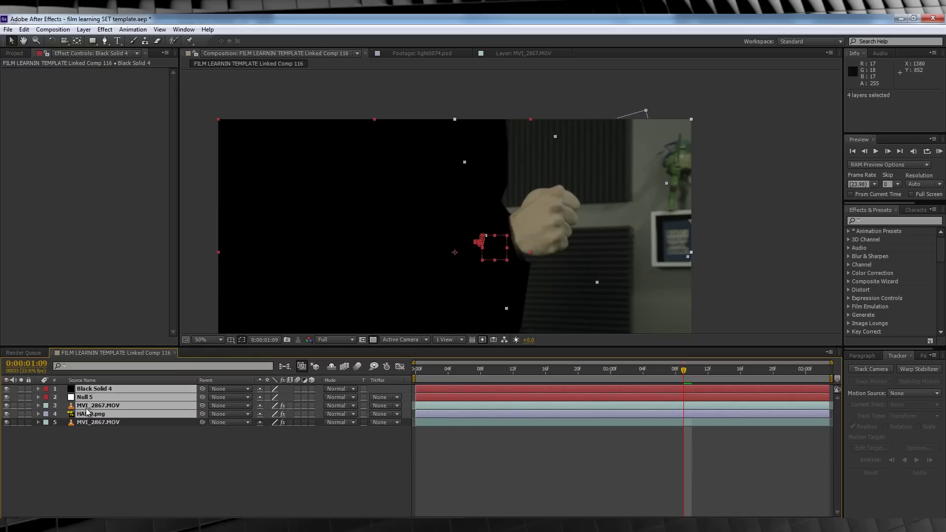
right_click(86, 412)
click(123, 327)
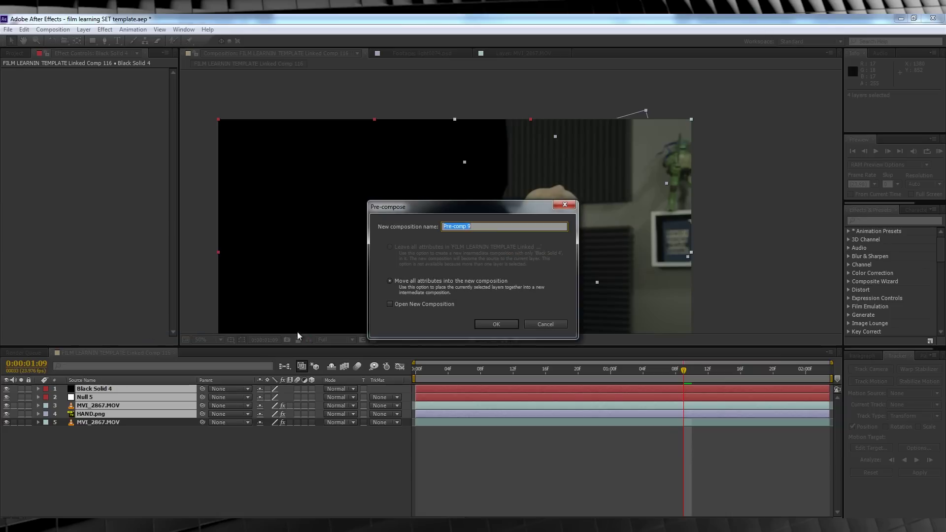
click(488, 322)
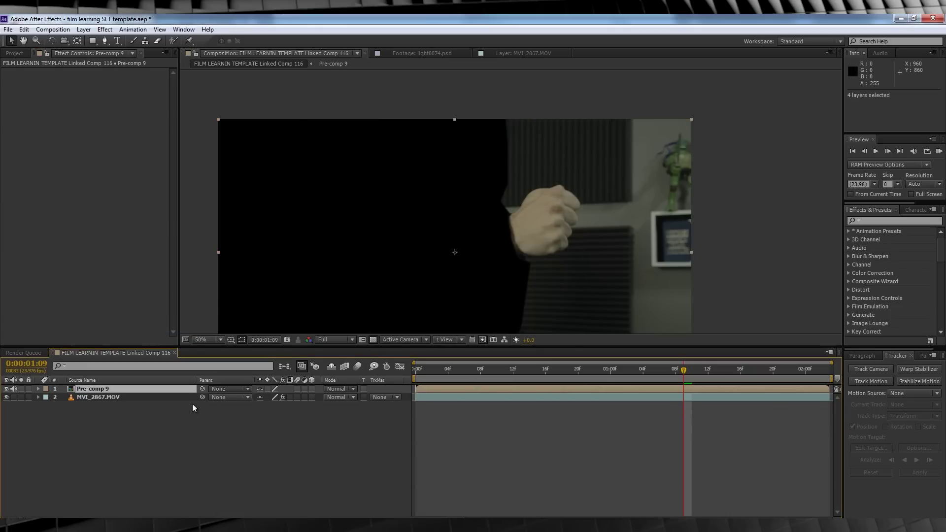
Open Pre-comp 9 and parent both the black solid and HAND.png to Null 5.
double_click(71, 391)
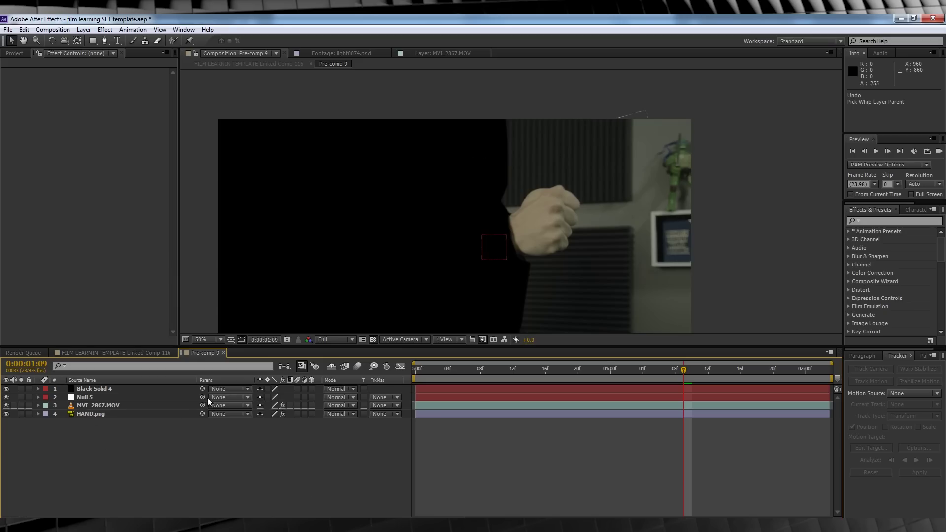
drag(202, 389, 92, 398)
drag(202, 414, 94, 397)
Pre-compose the black solid on its own, leaving its mask and parenting on the layer in Pre-comp 9.
click(96, 388)
right_click(96, 388)
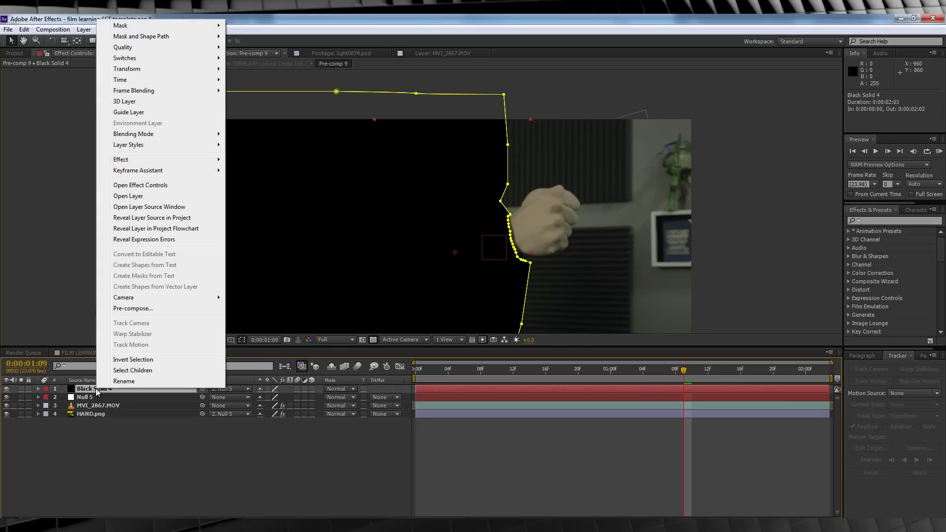
click(144, 310)
click(495, 322)
Set the blending mode of the pre-composed black solid layer to Silhouette Alpha.
click(354, 389)
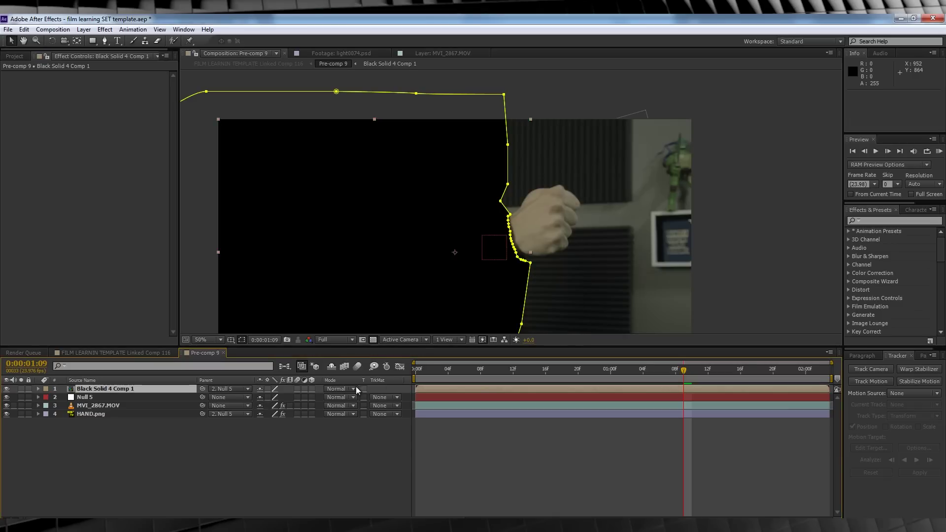
click(375, 388)
click(353, 389)
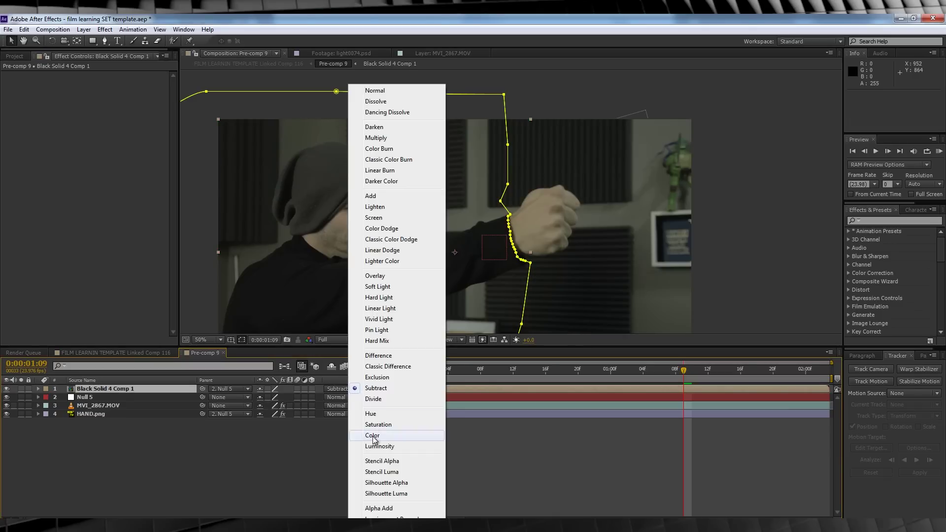
click(386, 482)
Split the Black Solid 4 Comp 1 layer at 0:00:01:08 and delete its earlier part.
mouse_move(677, 373)
mouse_down()
mouse_move(788, 371)
mouse_move(691, 373)
mouse_up()
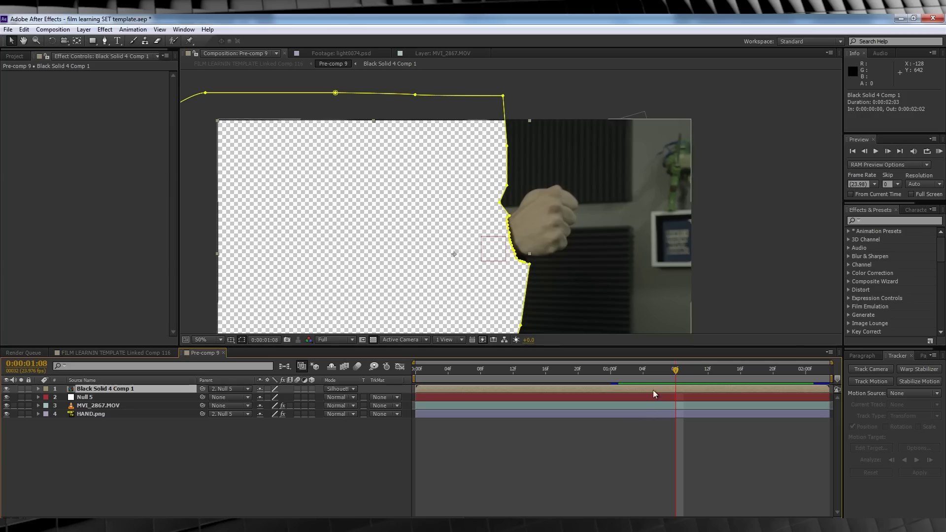
drag(675, 369, 678, 369)
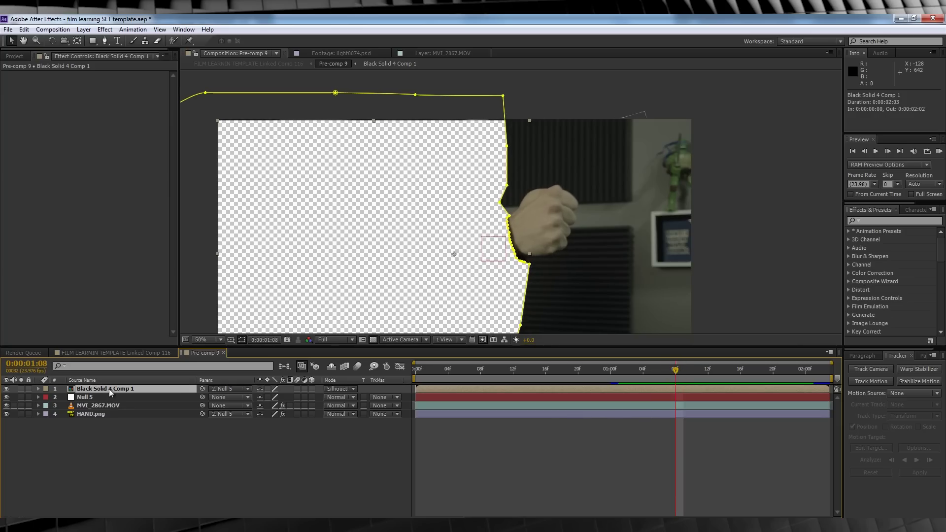
key(ctrl+shift+d)
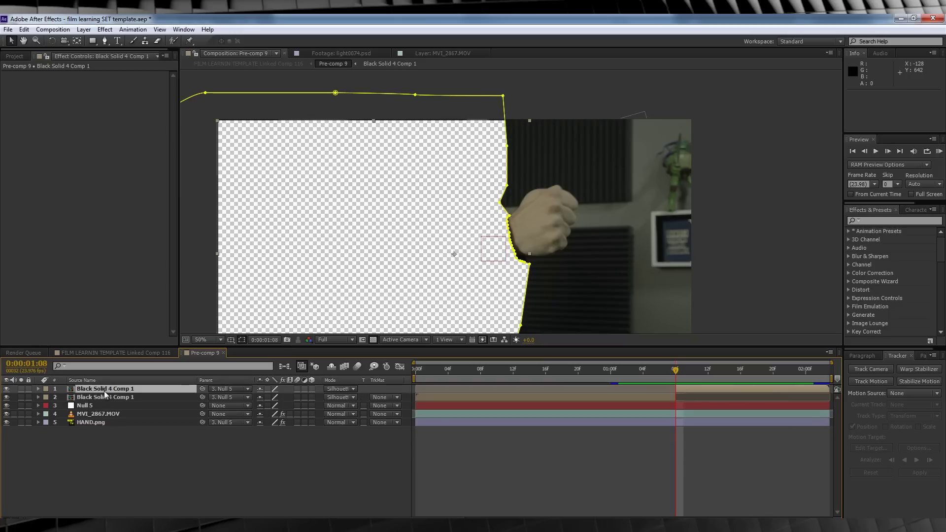
click(101, 397)
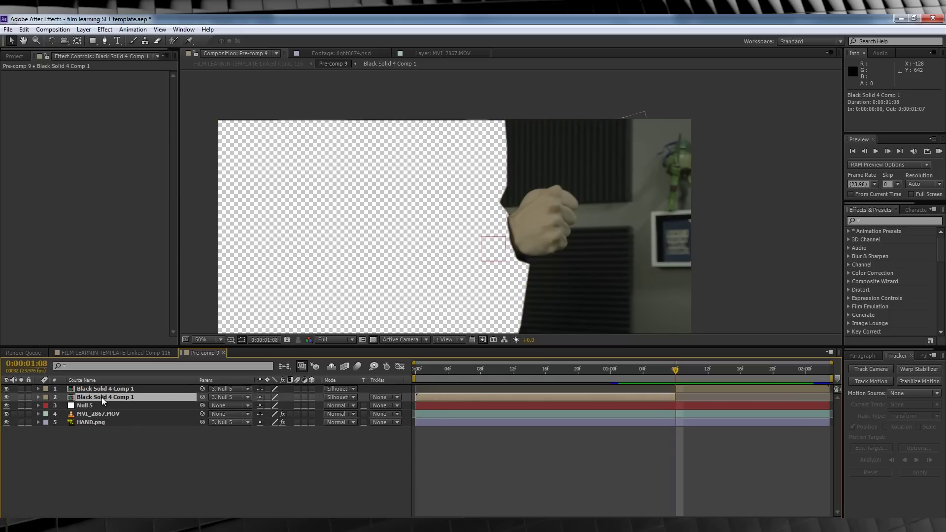
key(Delete)
Move HAND.png above the MVI_2867.MOV layer and add a Scale keyframe to it at 0:00:01:08.
drag(91, 413, 92, 405)
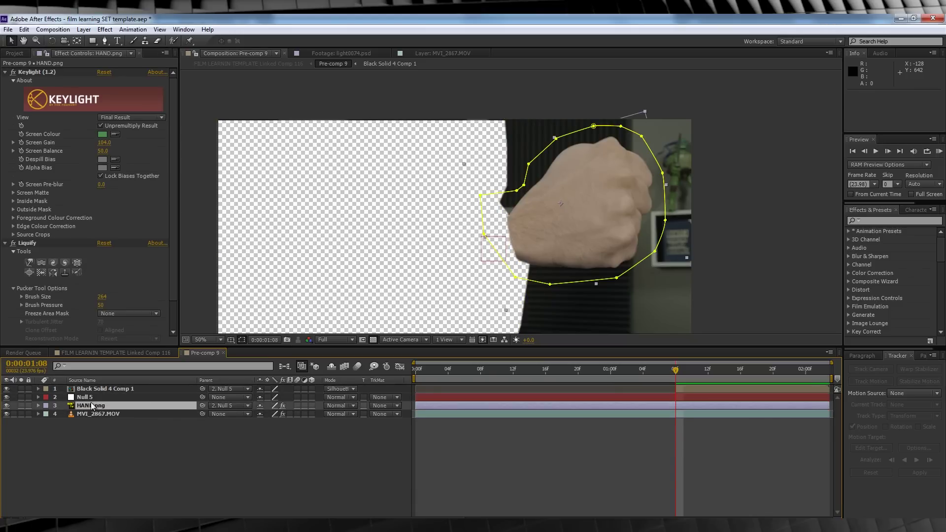
mouse_move(678, 368)
mouse_down()
mouse_move(526, 368)
mouse_move(676, 369)
mouse_up()
key(u)
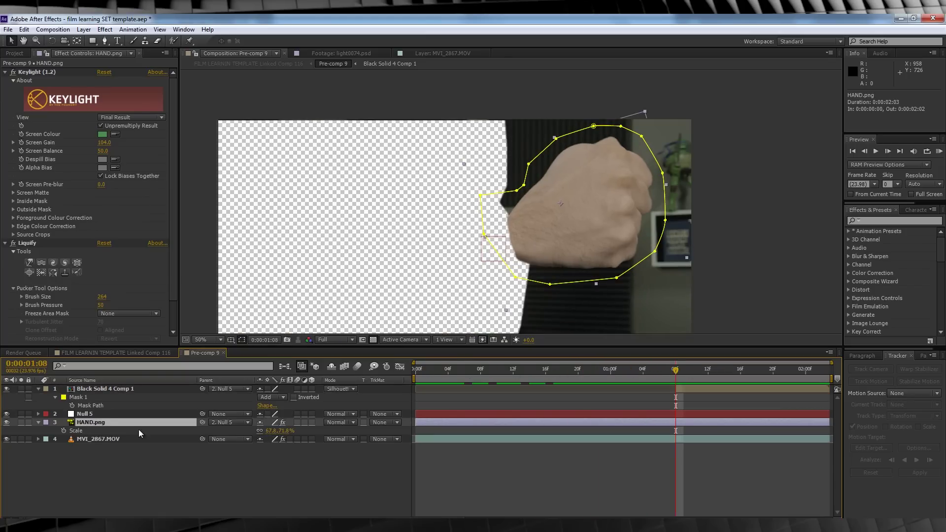
click(65, 430)
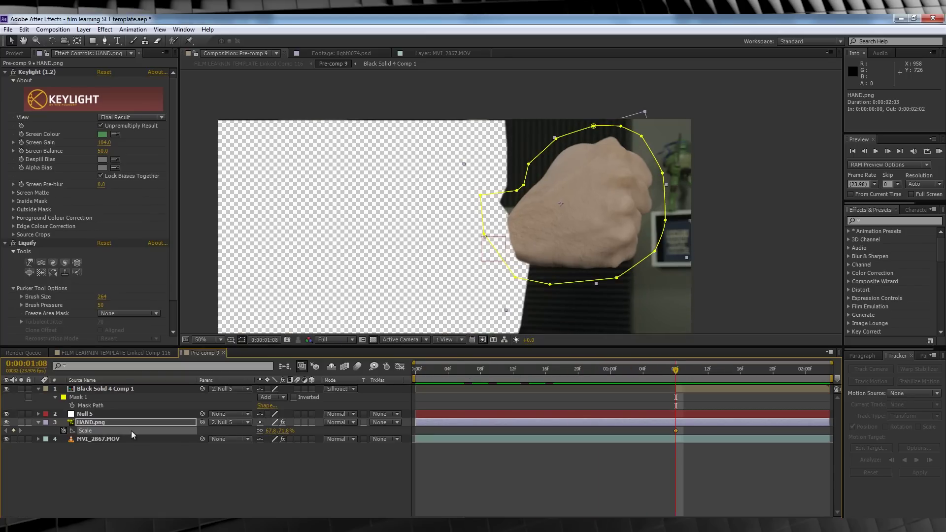
Add Rotation and Position keyframes to HAND.png at 0:00:01:08, and hide the Black Solid 4 Comp 1 layer.
key(p)
key(r)
click(63, 431)
key(p)
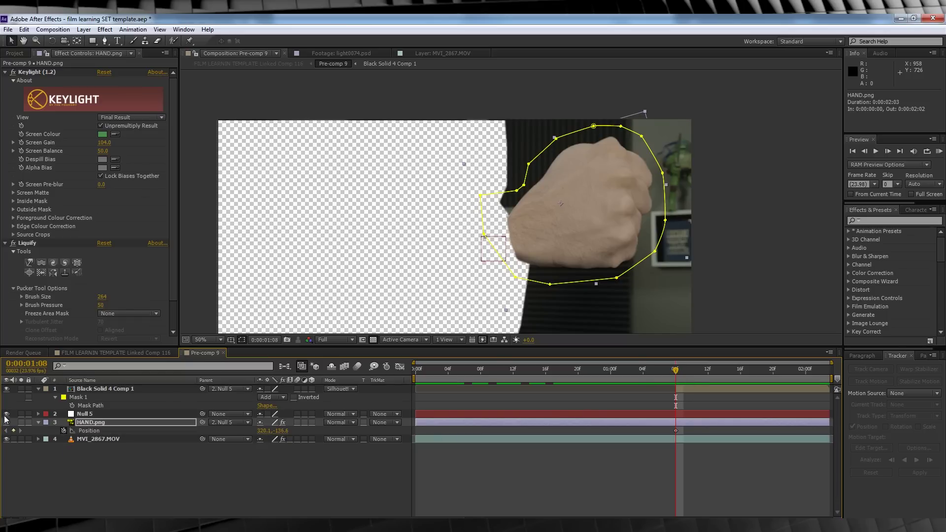
click(6, 389)
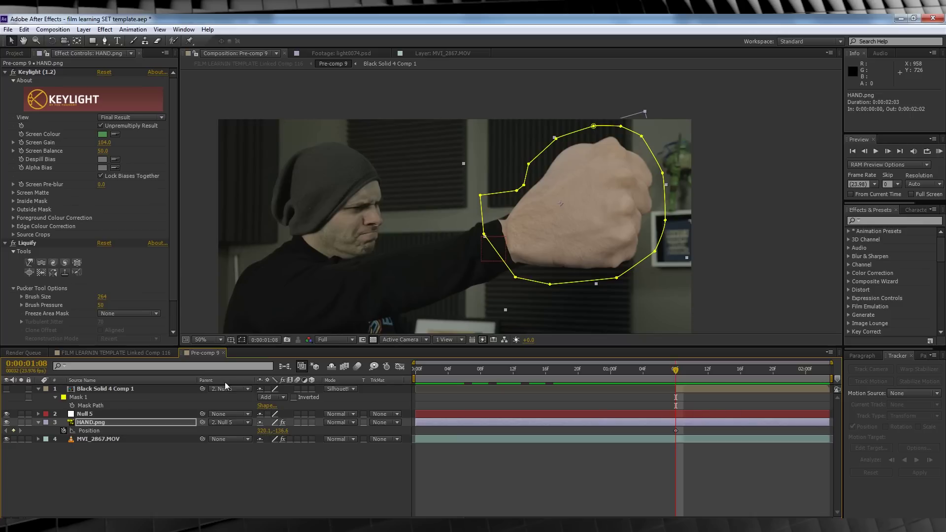
At 0:00:01:05, keyframe HAND.png at position 296.1, -138.6 and rotate it counter-clockwise to match the actor's arm.
drag(674, 369, 669, 370)
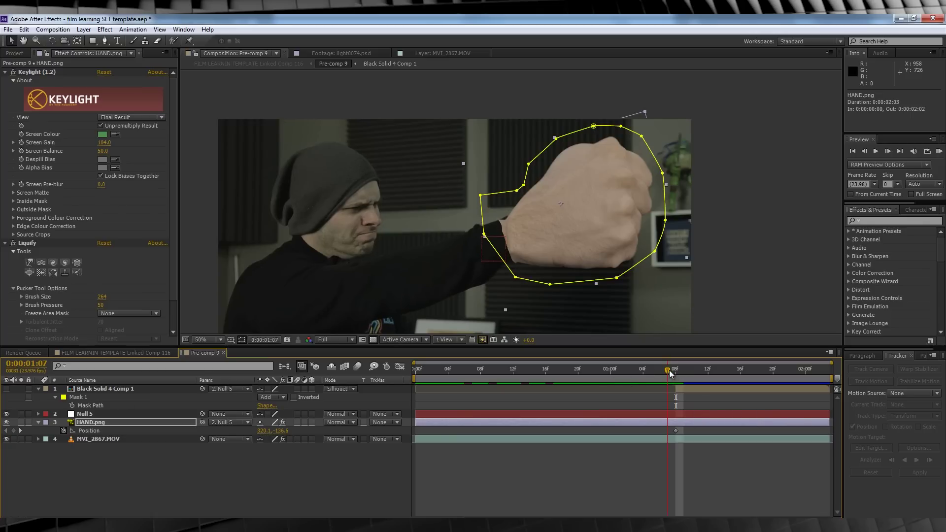
key(alt+shift+t)
drag(262, 431, 239, 431)
drag(669, 375, 651, 370)
key(r)
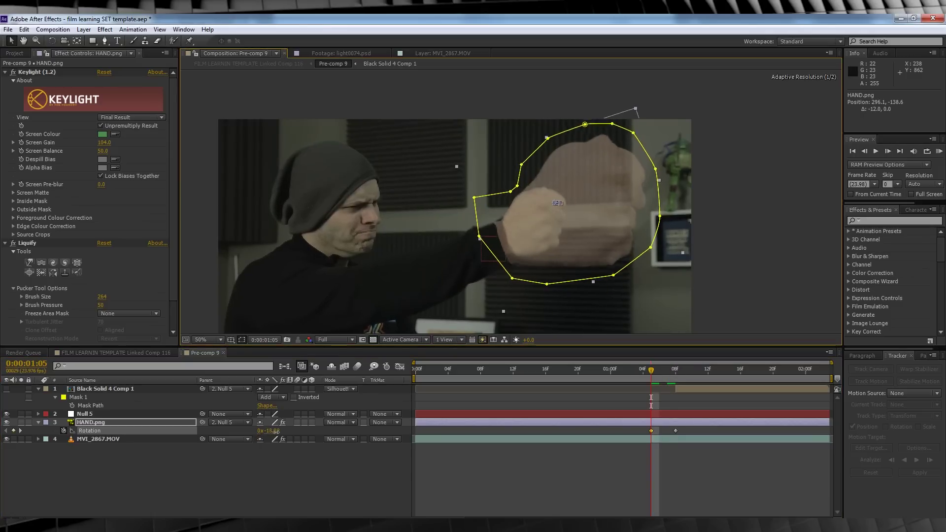
Keyframe HAND.png's rotation at 0:00:01:04 and move the hand over the actor's fist at 0:00:01:02, to position -79.9, 191.4.
key(Page_Up)
drag(274, 432, 273, 435)
drag(643, 371, 619, 377)
key(comma)
key(Page_Down)
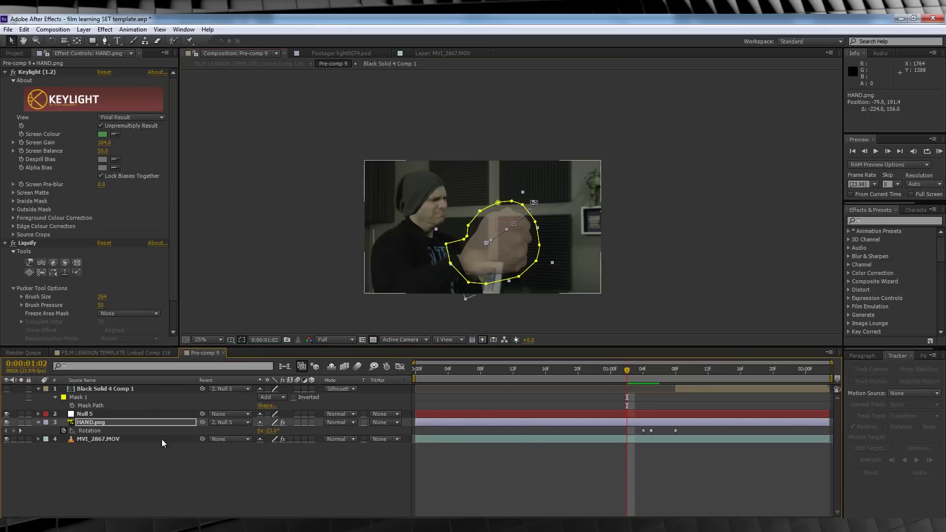
Enable motion blur for the composition and for the HAND.png layer, and display the layer's Opacity.
click(358, 366)
click(297, 422)
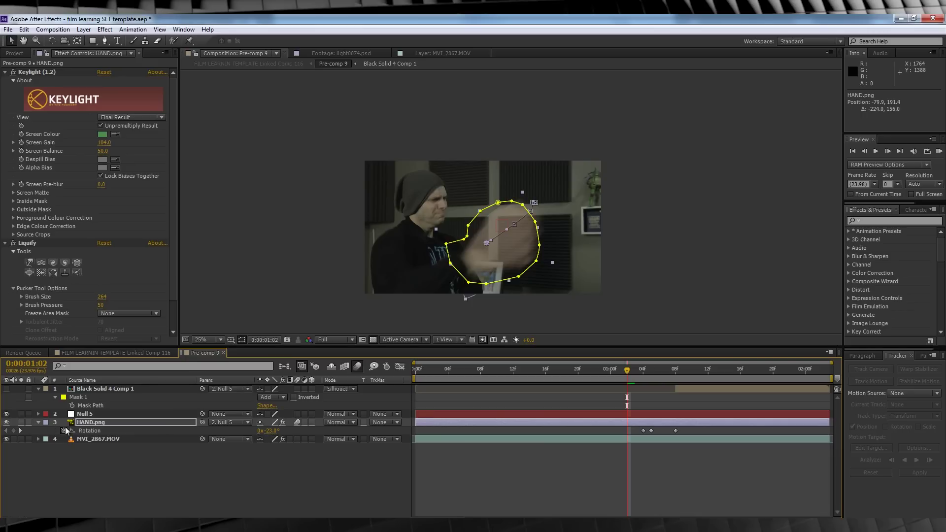
key(t)
click(342, 450)
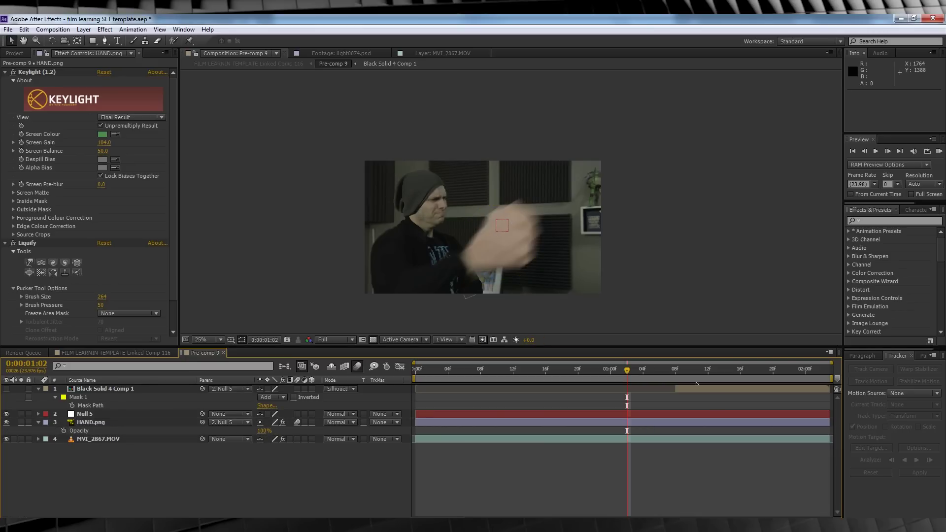
Split the HAND.png layer at 0:00:01:02 and delete its earlier part.
mouse_move(629, 370)
mouse_down()
mouse_move(607, 370)
mouse_move(627, 370)
mouse_up()
click(78, 424)
click(88, 423)
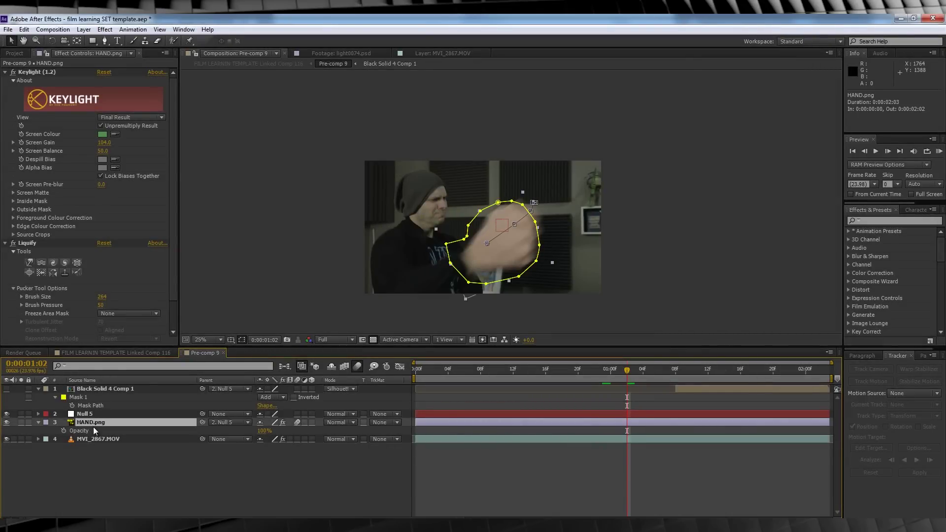
key(ctrl+shift+d)
click(98, 432)
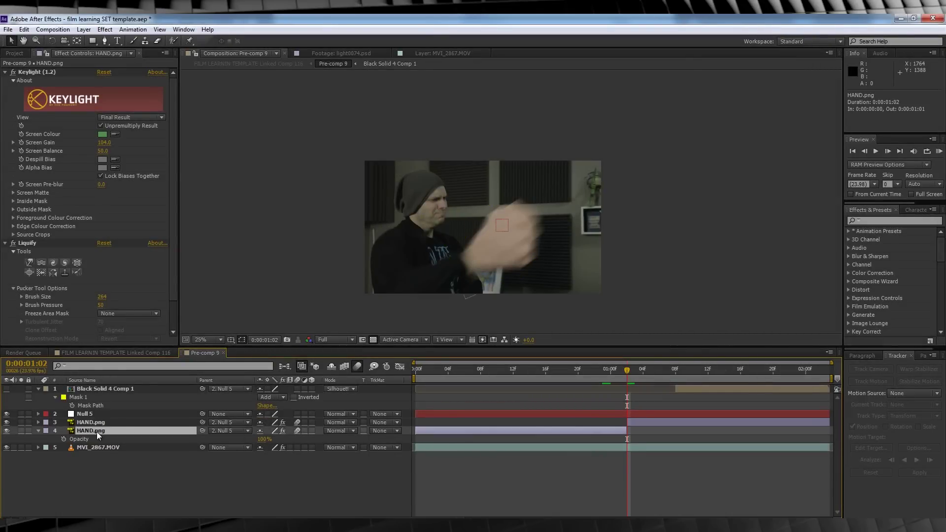
key(Delete)
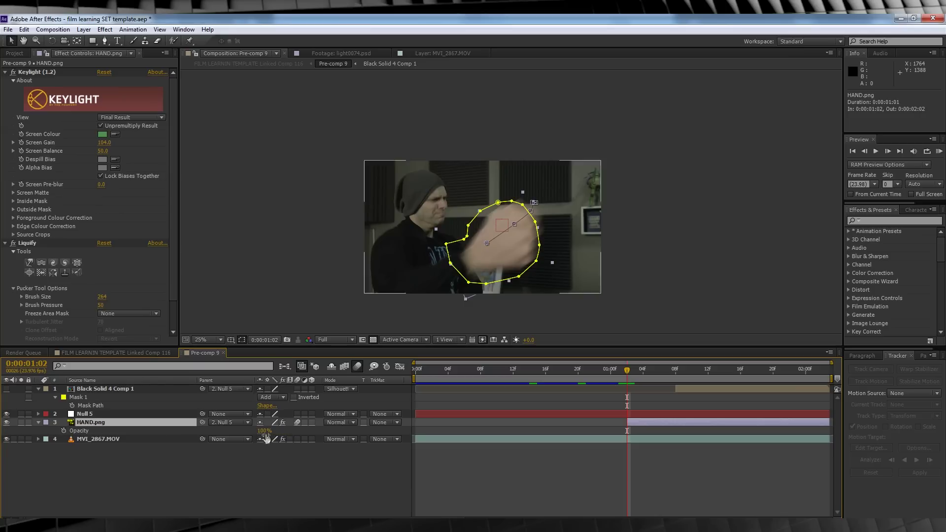
At 0:00:01:02, shrink HAND.png to about 29.1, 30.8% and move it onto the actor's fist at position -167.9, 283.4.
key(s)
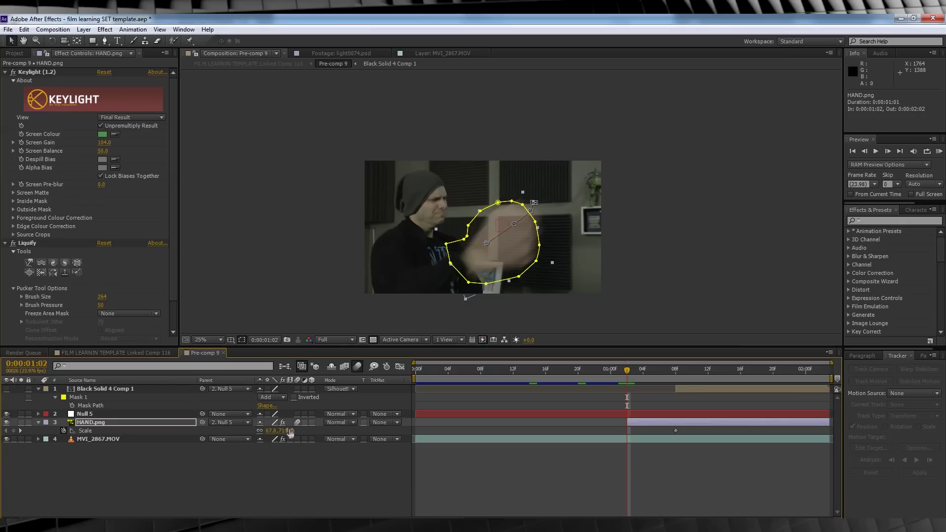
drag(495, 254, 488, 260)
click(621, 373)
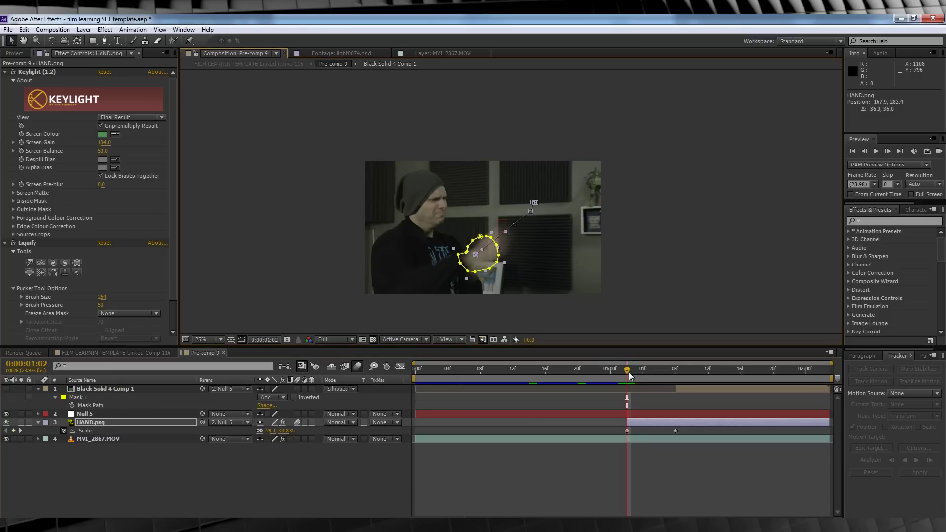
Reposition HAND.png against the sleeve at 0:00:01:04 to 228.1, -40.6 and at 0:00:01:05 to 234.1, -128.6.
key(.)
click(642, 375)
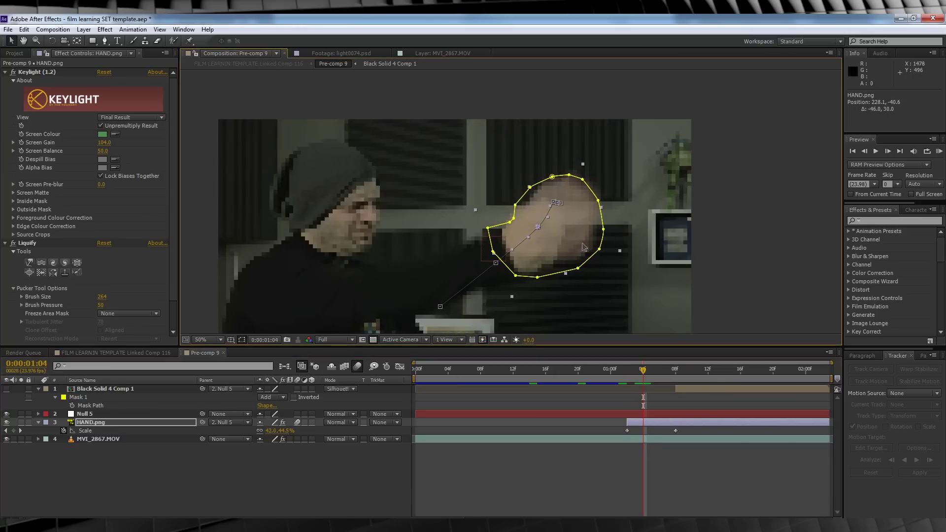
key(Page_Down)
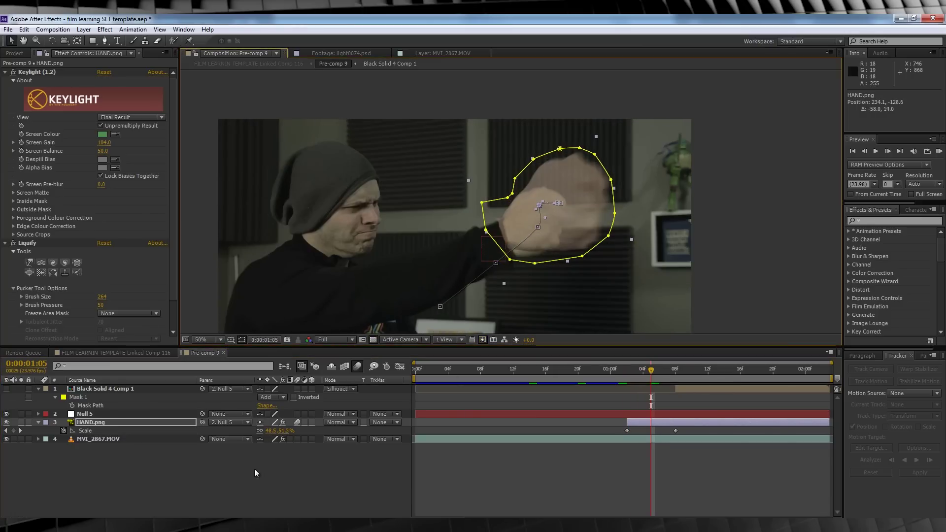
key(r)
key(Page_Down)
key(t)
Preview the growing hand animation in Pre-comp 9 and check the frames where the hand appears.
drag(661, 378, 576, 376)
key(comma)
key(KP_0)
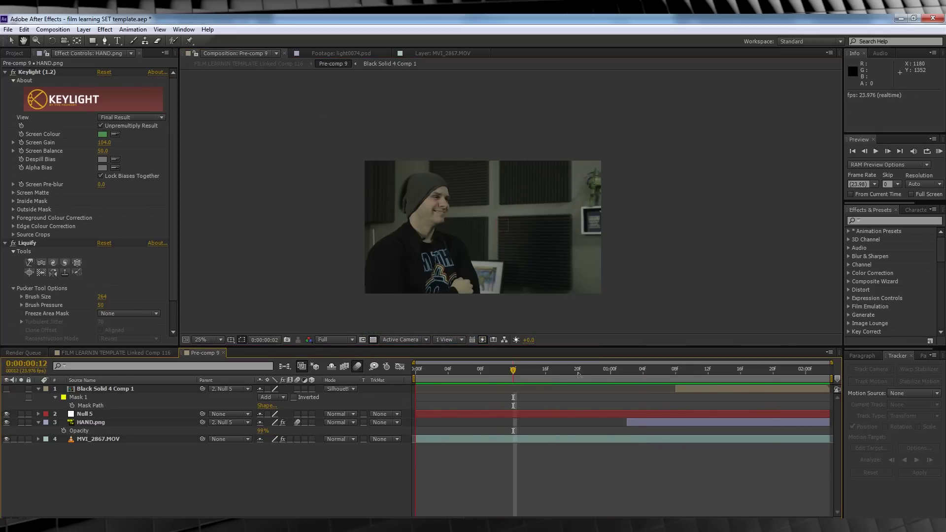
drag(576, 370, 608, 363)
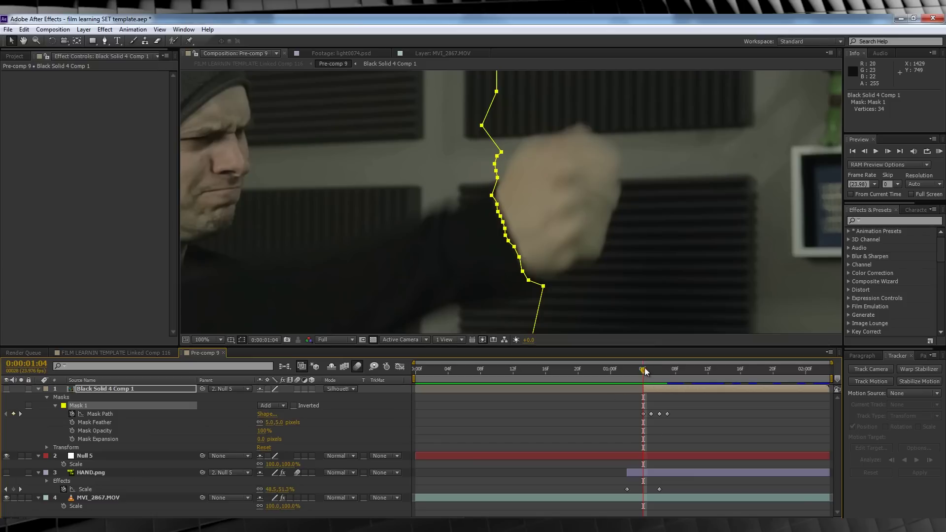
Check the sleeve mask through 0:00:01:07 and make the Black Solid 4 Comp 1 and HAND.png layers visible again.
drag(645, 372, 668, 371)
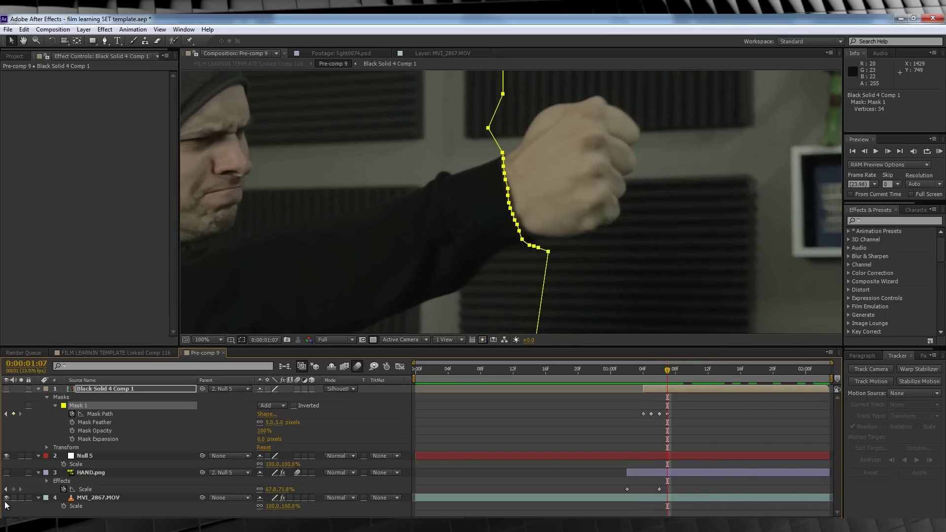
click(5, 389)
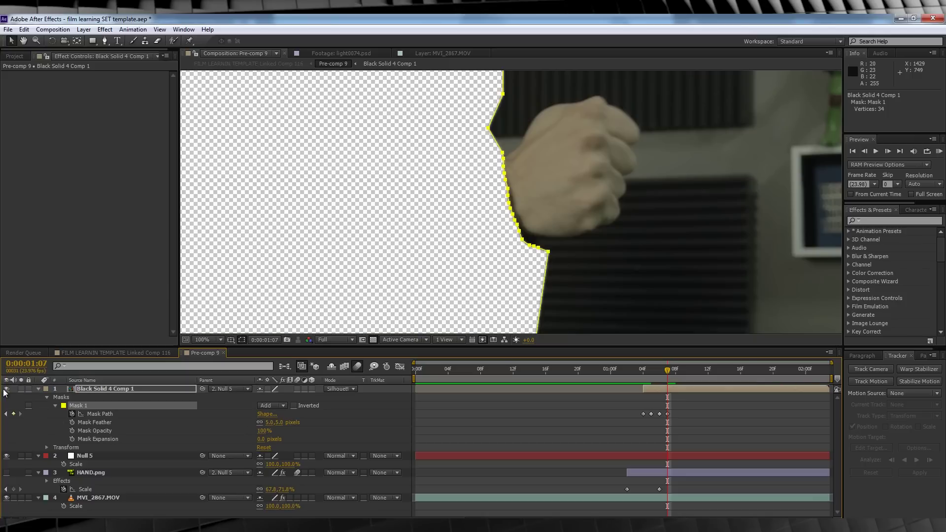
click(6, 473)
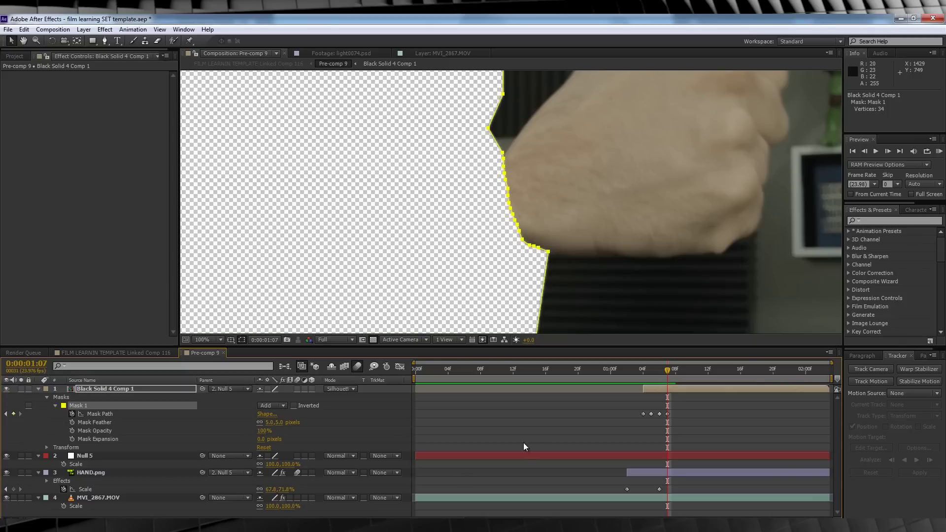
mouse_move(646, 373)
mouse_down()
mouse_move(671, 373)
mouse_move(655, 373)
mouse_up()
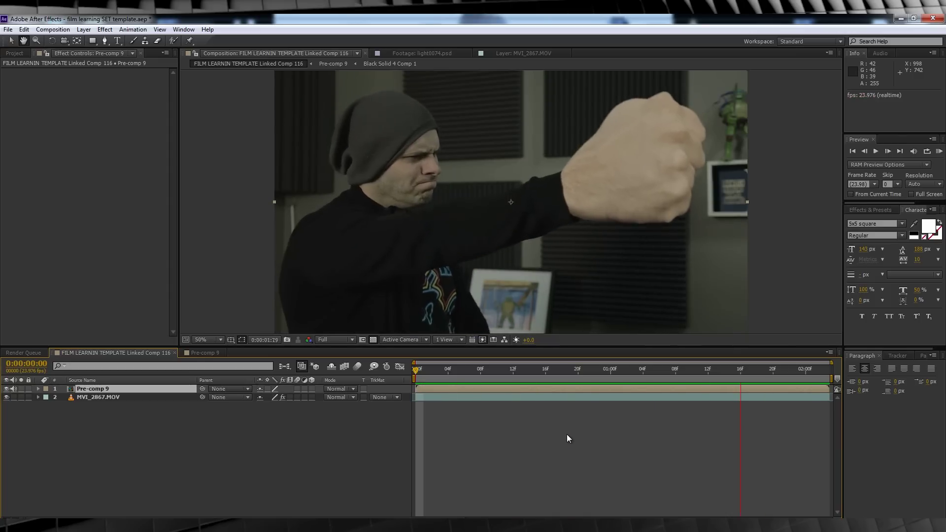
Add the text 5000 to the main composition and place it over the fist at position 1462, 202.
key(space)
click(119, 42)
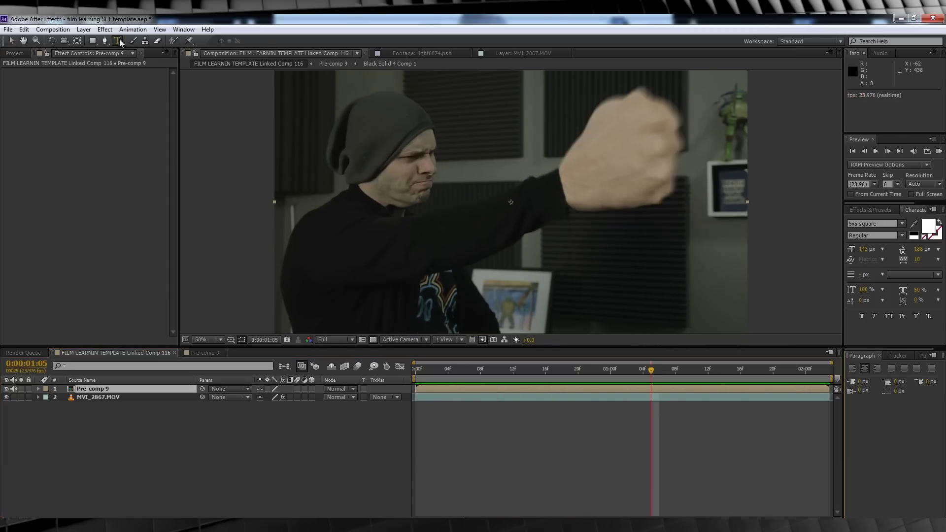
click(604, 121)
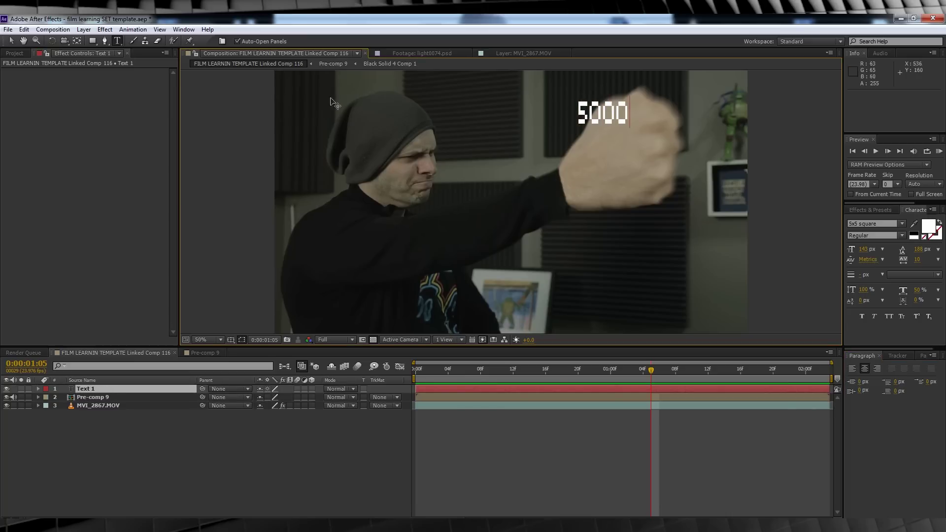
click(10, 41)
drag(602, 113, 633, 109)
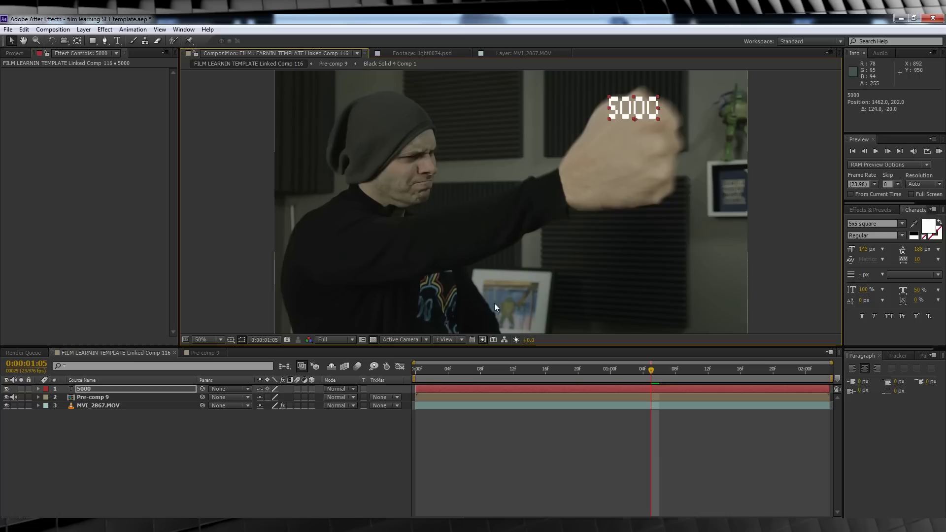
Split the 5000 text layer at 0:00:01:05 and delete its earlier part.
click(83, 392)
key(ctrl+shift+d)
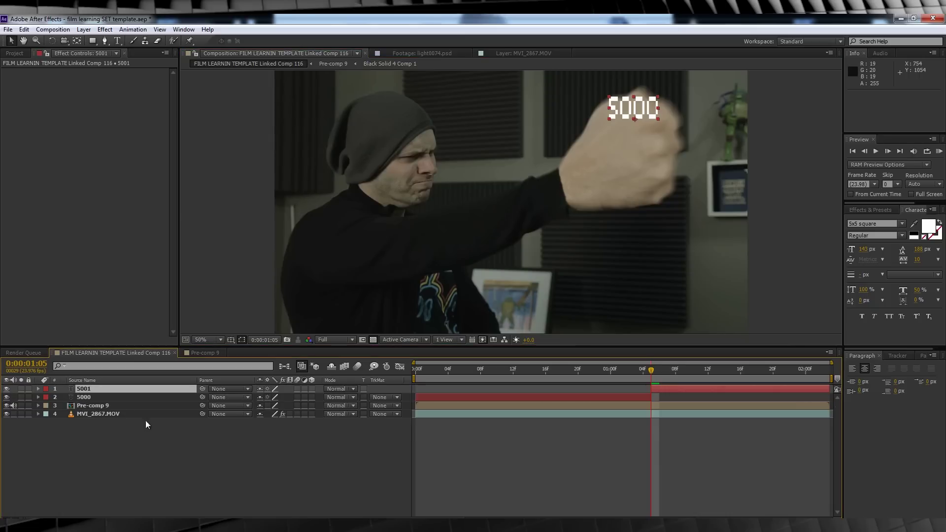
click(89, 398)
key(Delete)
Animate the text rising by keyframing Position at 0:00:01:05 and setting it to 1462, 25 at 0:00:02:02.
click(74, 389)
key(p)
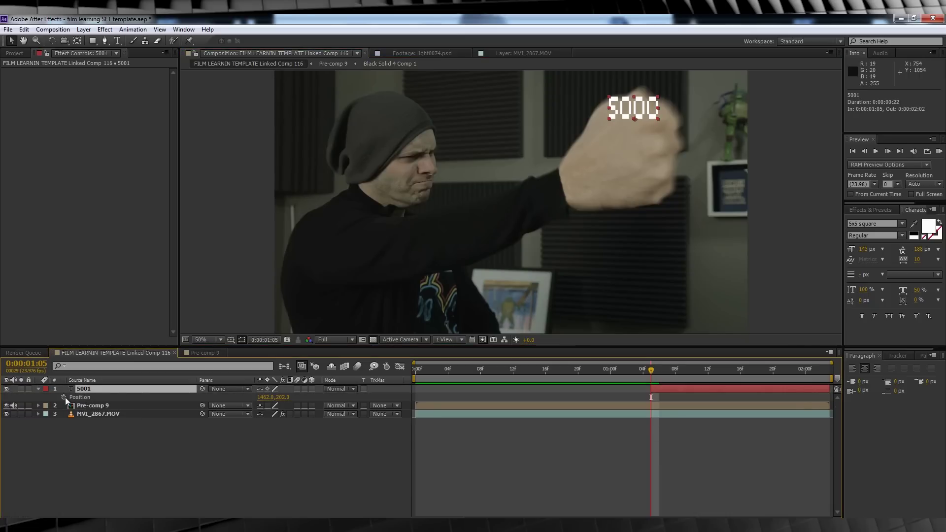
drag(656, 373, 822, 373)
drag(284, 397, 233, 393)
click(253, 450)
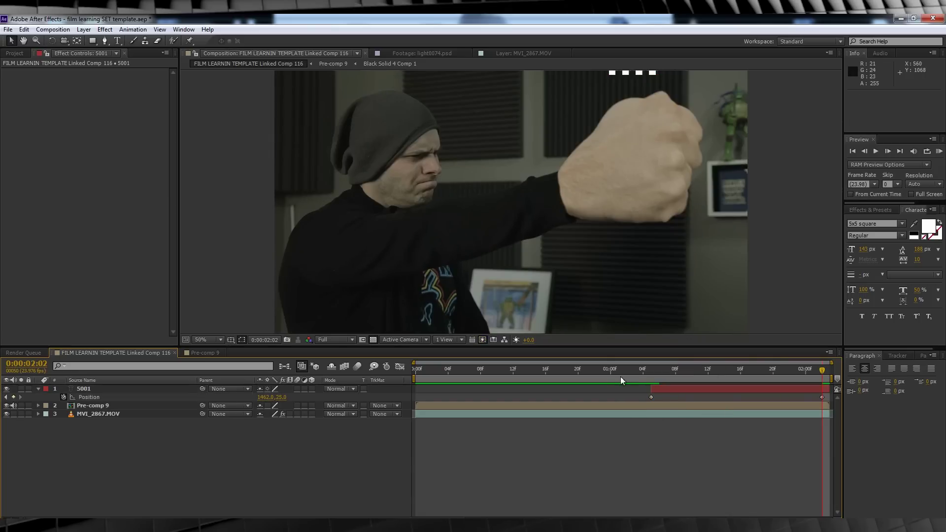